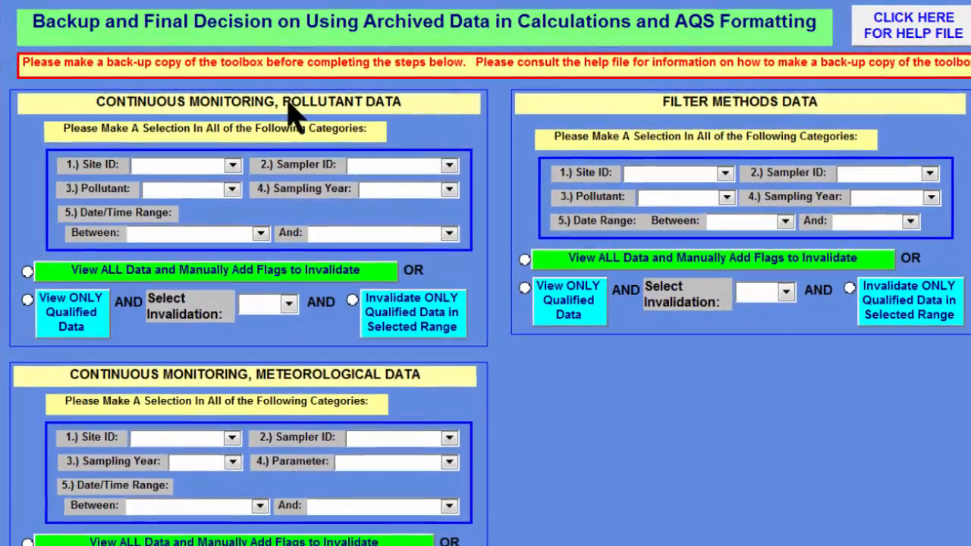
In the continuous pollutant data section, select site S46, sampler INO3, pollutant O3 and sampling year 2013.
{"action": "left_click", "coordinate": [232, 165]}
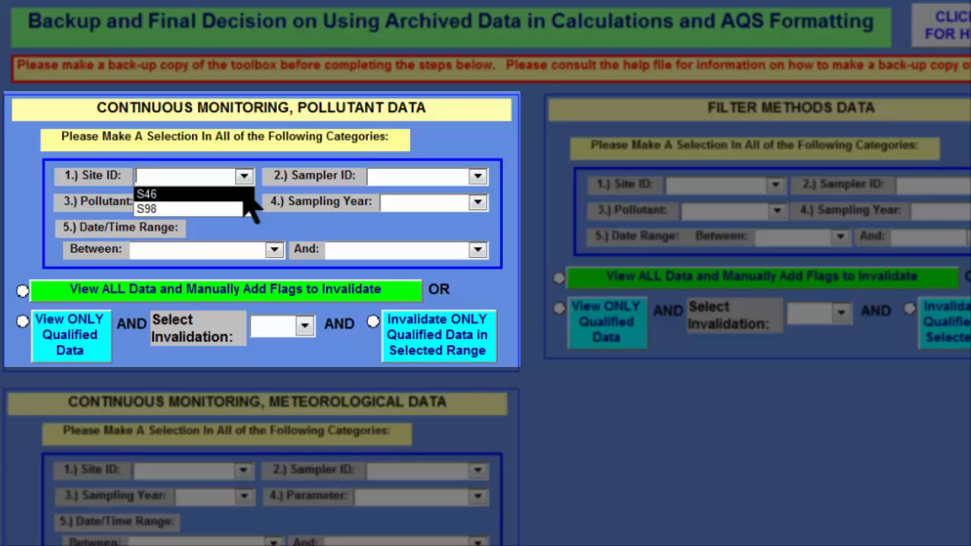
{"action": "left_click", "coordinate": [245, 196]}
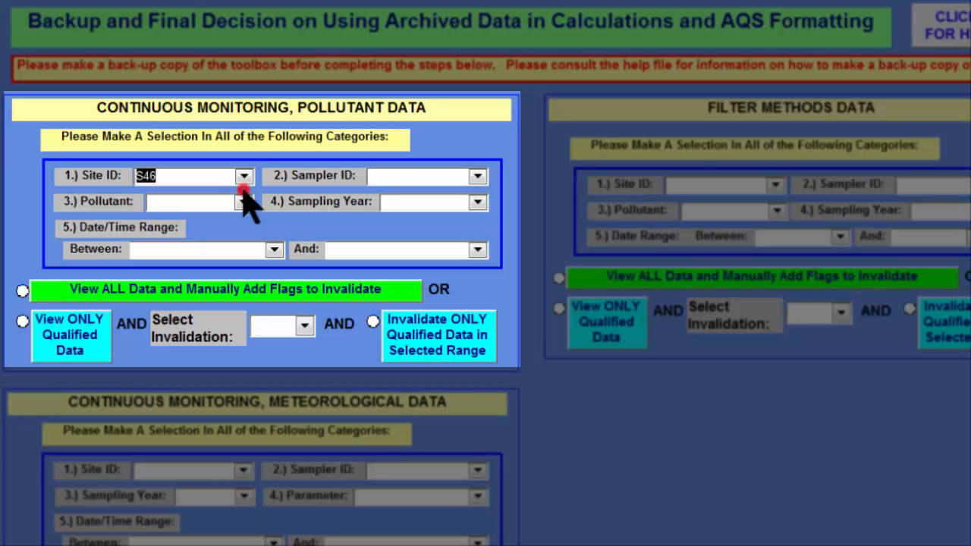
{"action": "left_click", "coordinate": [477, 175]}
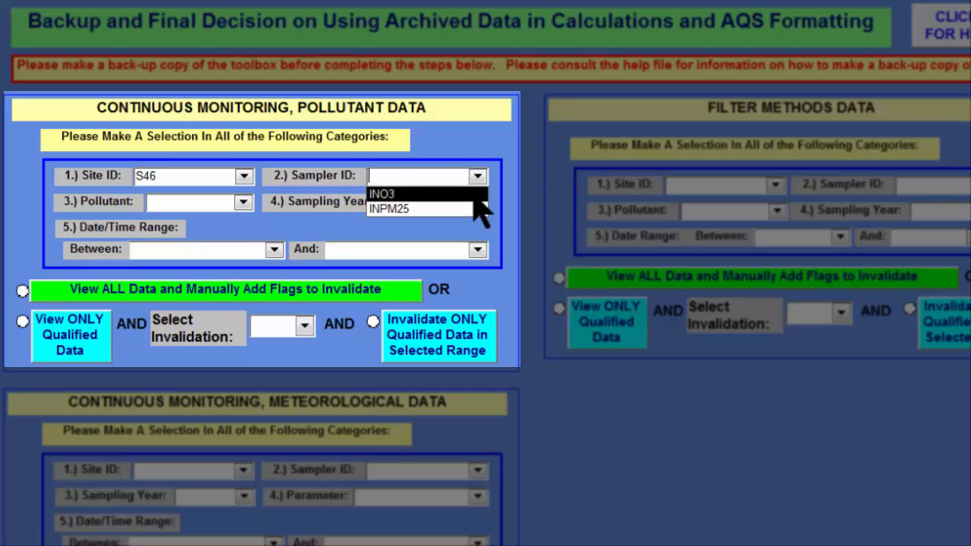
{"action": "left_click", "coordinate": [475, 196]}
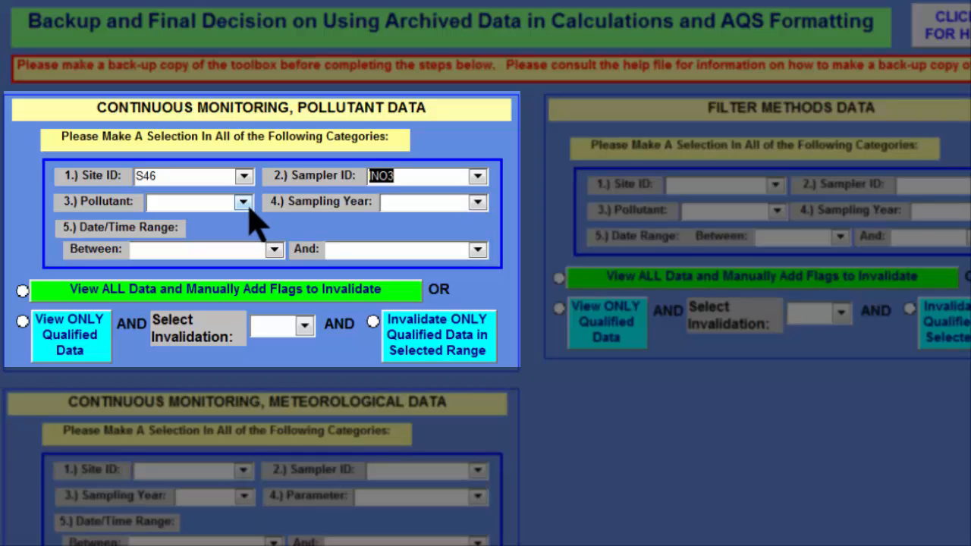
{"action": "left_click", "coordinate": [243, 203]}
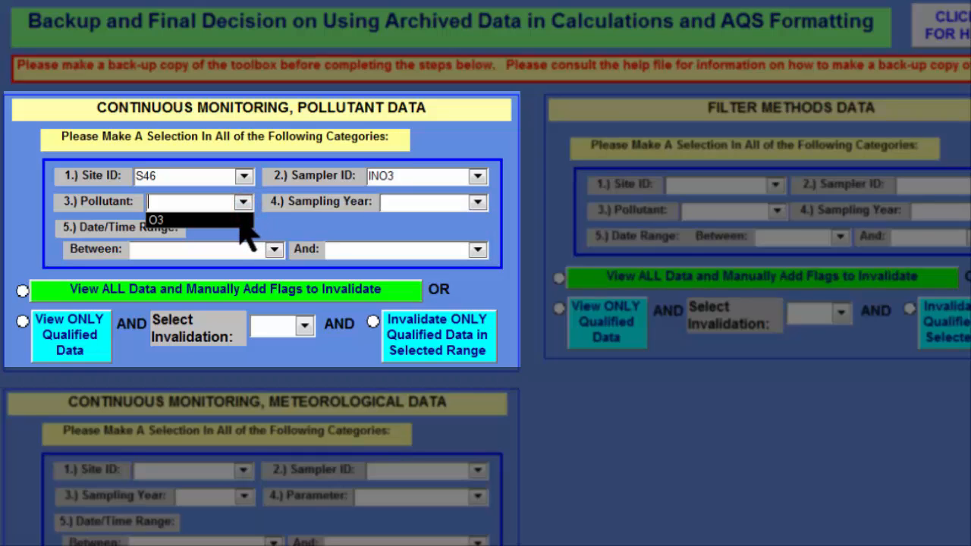
{"action": "left_click", "coordinate": [241, 222]}
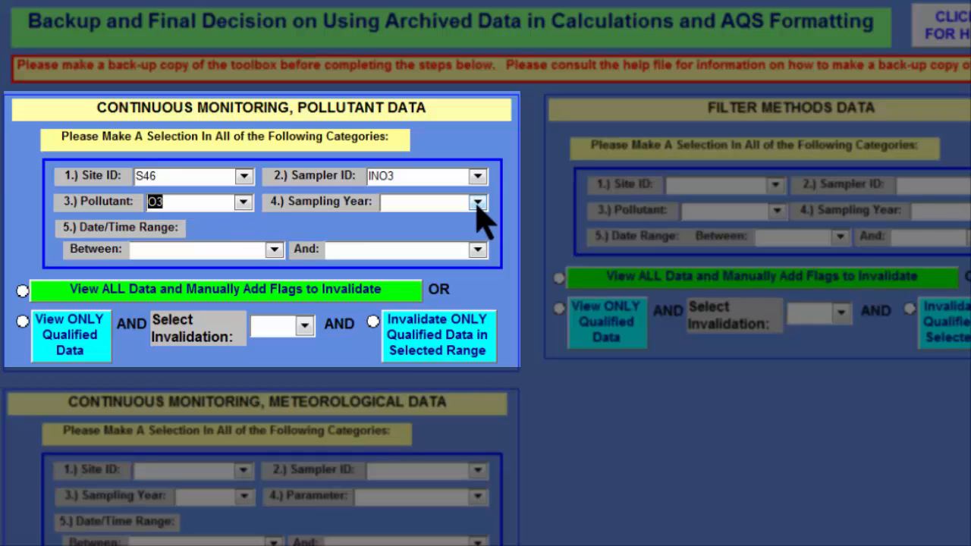
{"action": "left_click", "coordinate": [478, 203]}
{"action": "left_click", "coordinate": [474, 220]}
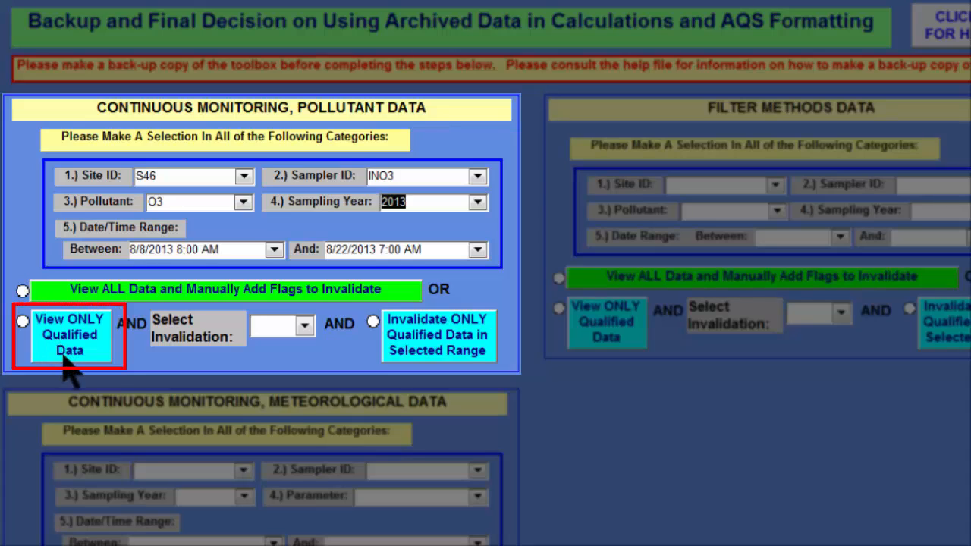
View only the qualified pollutant data for the selection and open the form's help file.
{"action": "left_click", "coordinate": [105, 360]}
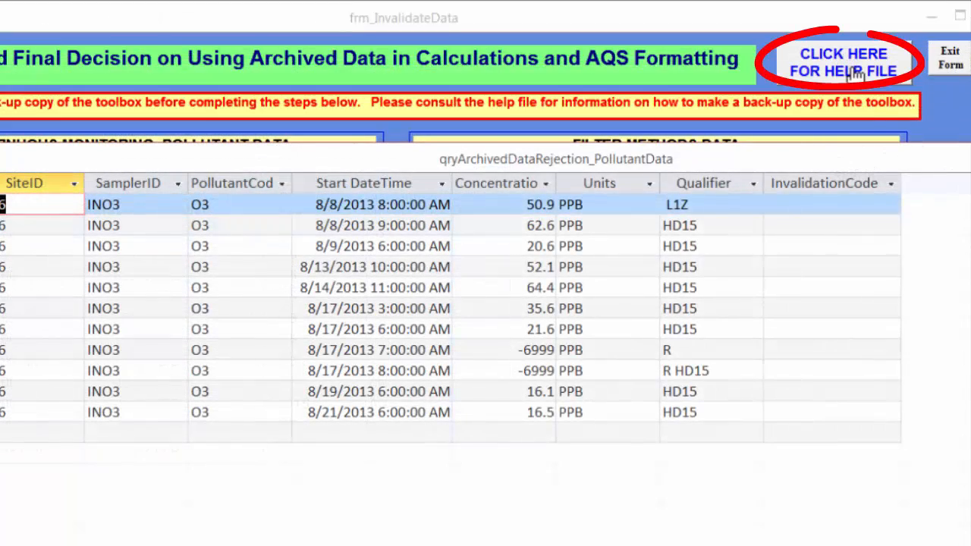
{"action": "left_click", "coordinate": [847, 66]}
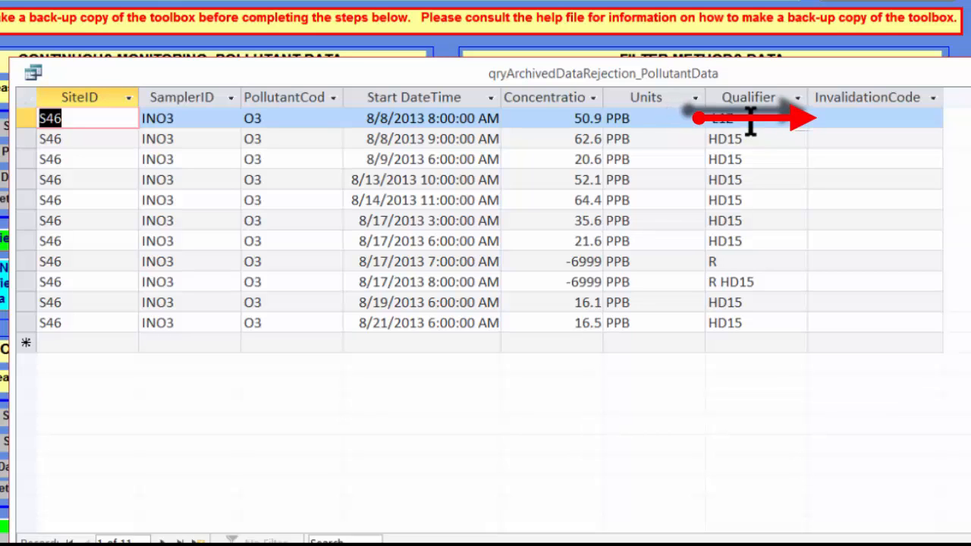
Set the invalidation code of the 8/8/2013 8:00 AM record with qualifier L1Z to AS (Poor Quality Assurance Results).
{"action": "left_click", "coordinate": [851, 118]}
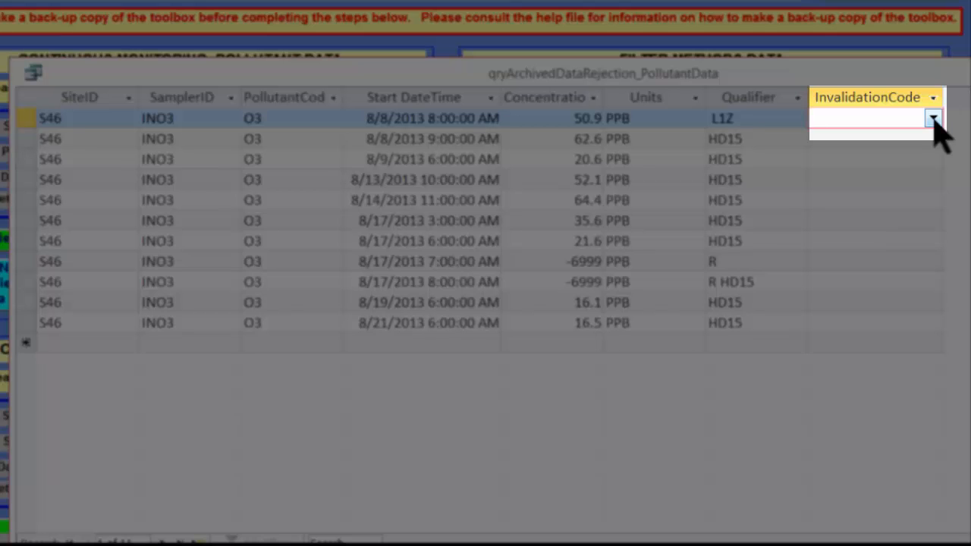
{"action": "left_click", "coordinate": [934, 119]}
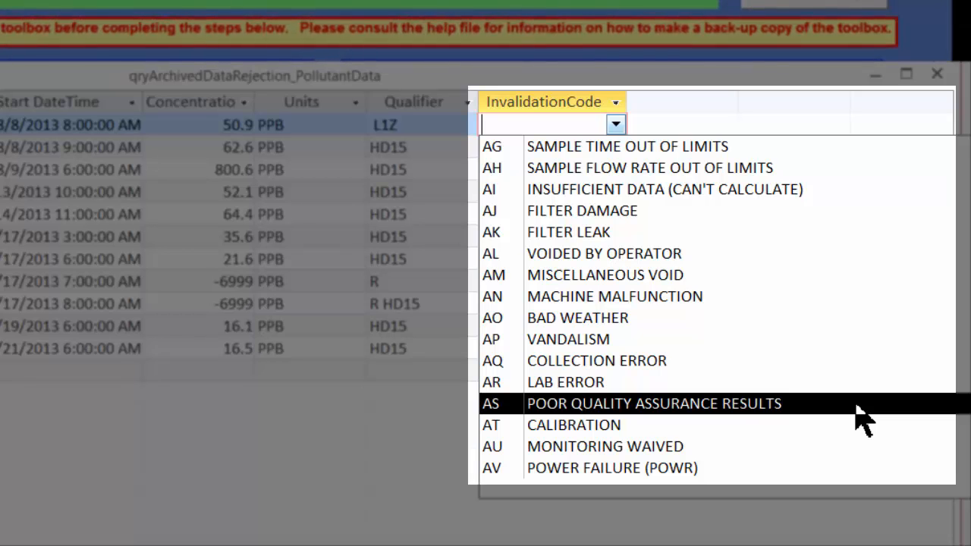
{"action": "left_click", "coordinate": [859, 404]}
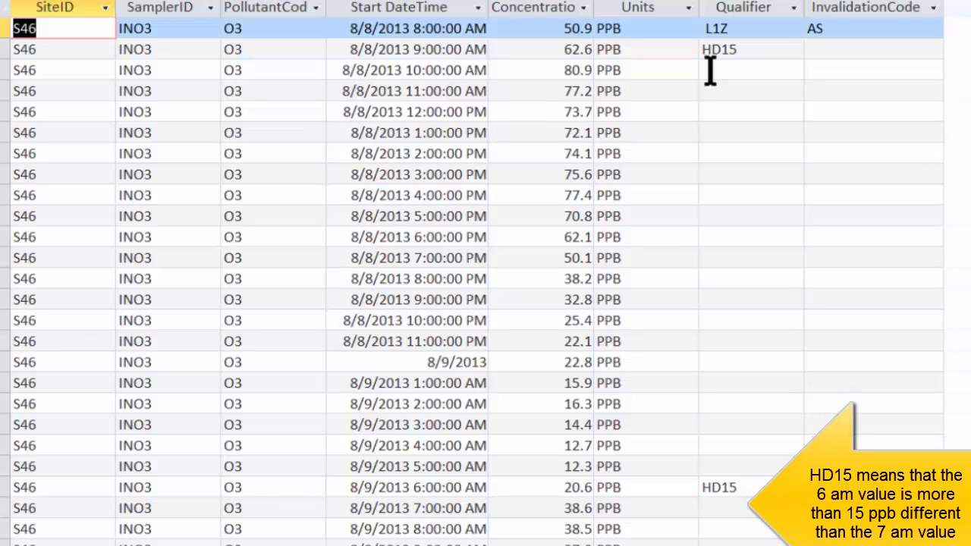
Look through the full list of hourly O3 records, comparing the HD15-qualified values with neighbouring hours, and return to the first record.
{"action": "scroll", "coordinate": [485, 281], "scroll_direction": "down", "scroll_amount": 3}
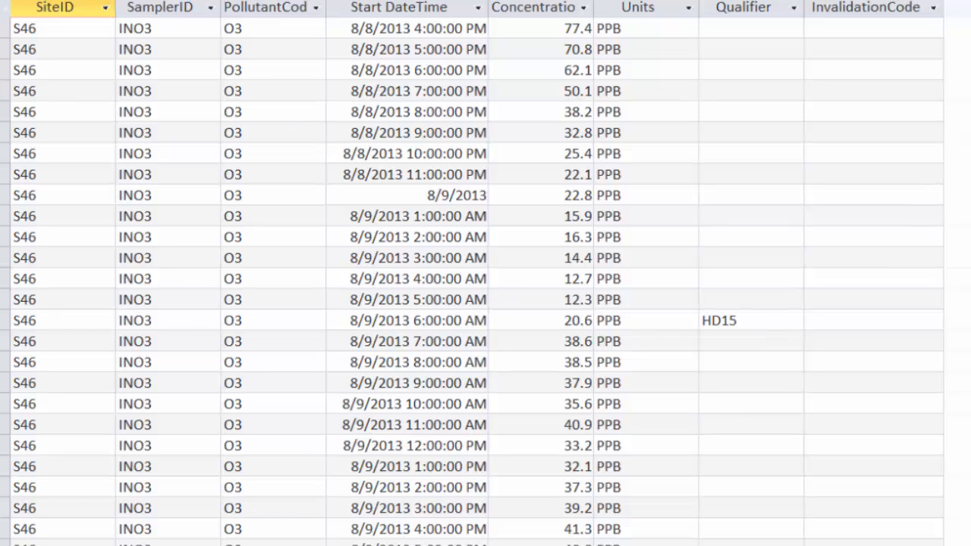
{"action": "scroll", "coordinate": [485, 281], "scroll_direction": "down", "scroll_amount": 12}
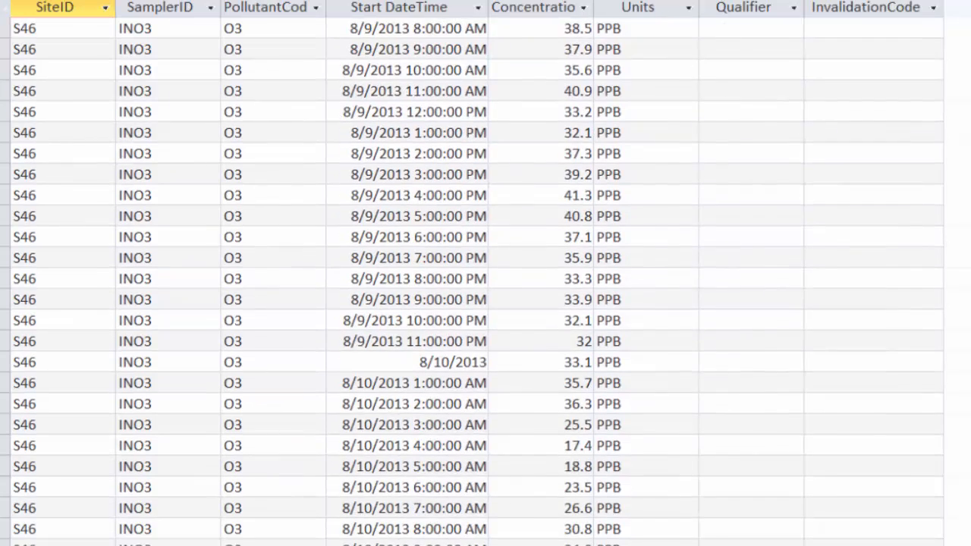
{"action": "scroll", "coordinate": [486, 281], "scroll_direction": "down", "scroll_amount": 3}
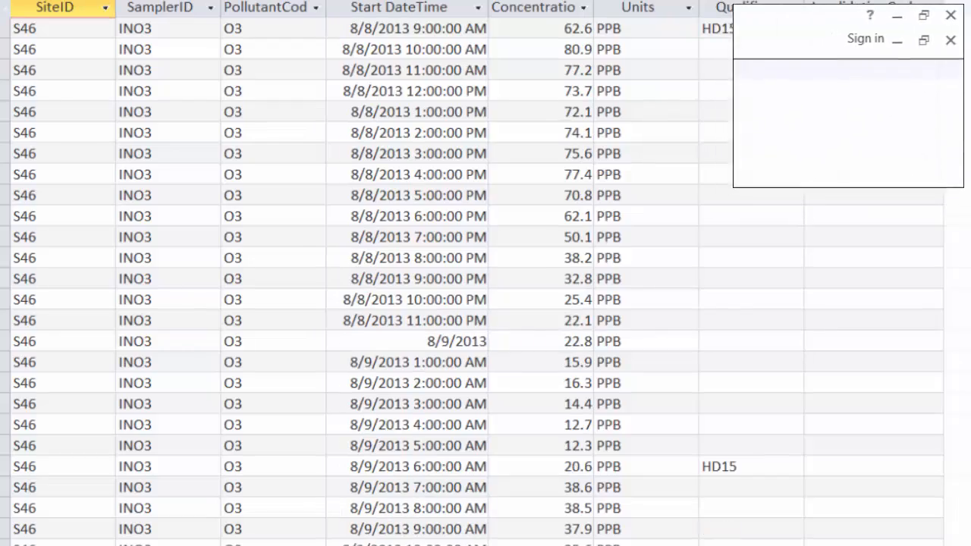
{"action": "key", "text": "ctrl+Home"}
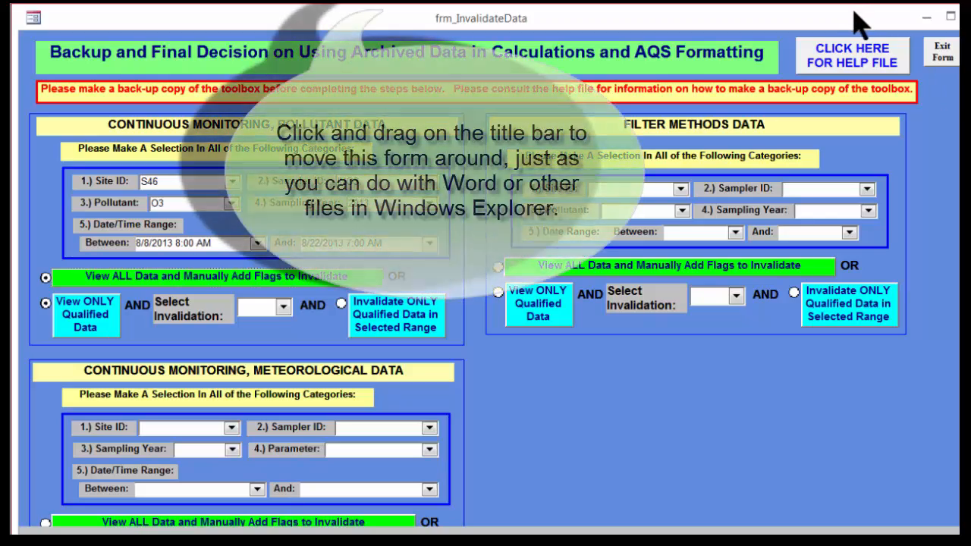
Move the data invalidation form out of the way and open Reports and Charts from the Continuous and Meteorological Data Fast Track form.
{"action": "left_click_drag", "start_coordinate": [858, 24], "coordinate": [900, 255]}
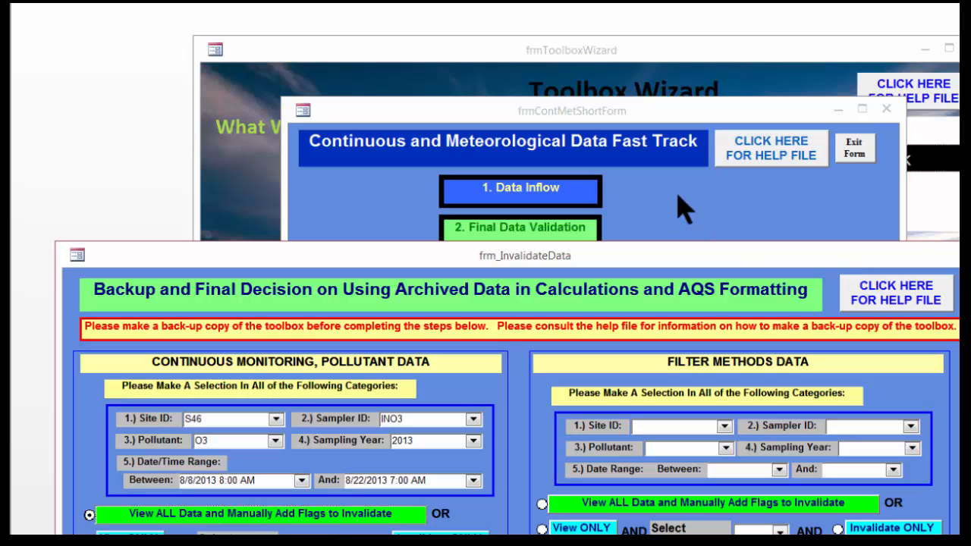
{"action": "left_click", "coordinate": [760, 222]}
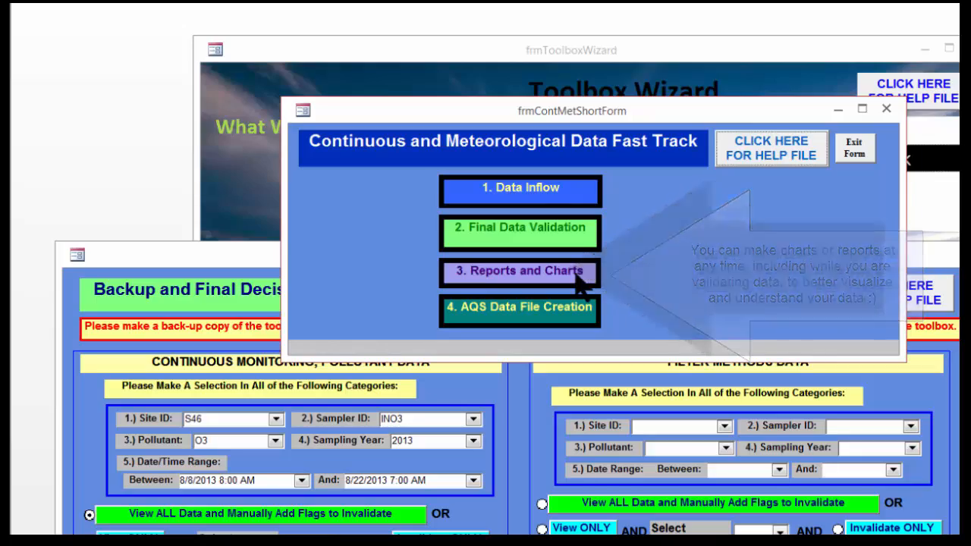
{"action": "left_click", "coordinate": [469, 275]}
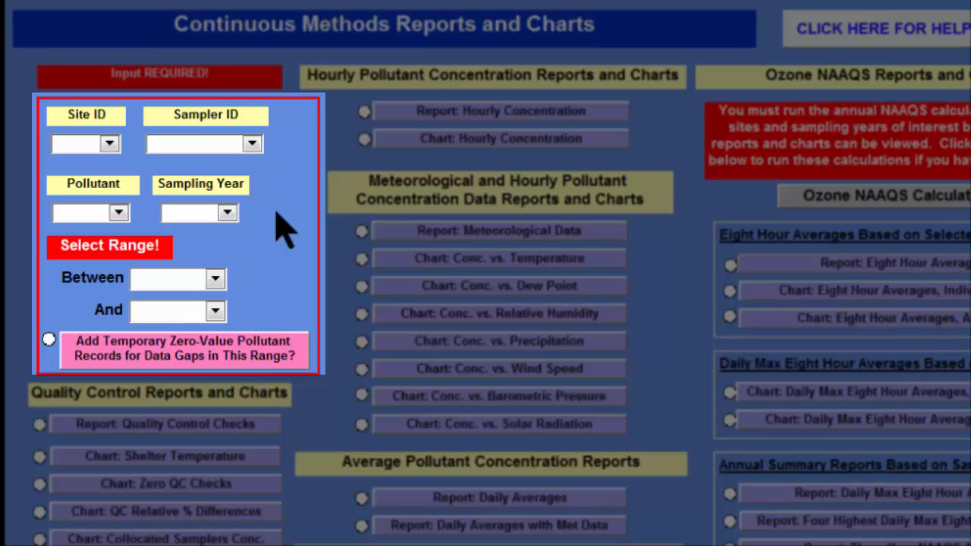
Set the report criteria to site S46, sampler INO3, pollutant O3 and sampling year 2013.
{"action": "left_click", "coordinate": [107, 149]}
{"action": "left_click", "coordinate": [98, 162]}
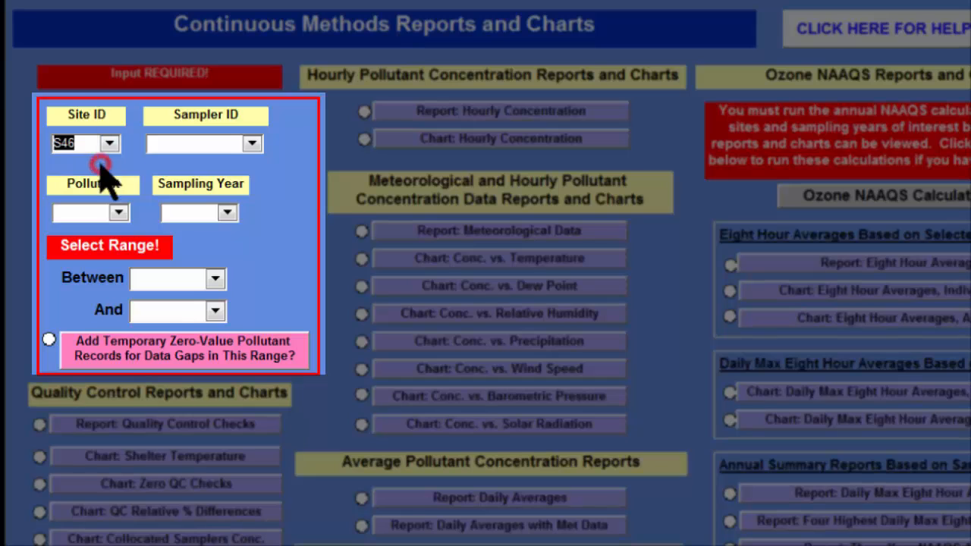
{"action": "left_click", "coordinate": [250, 145]}
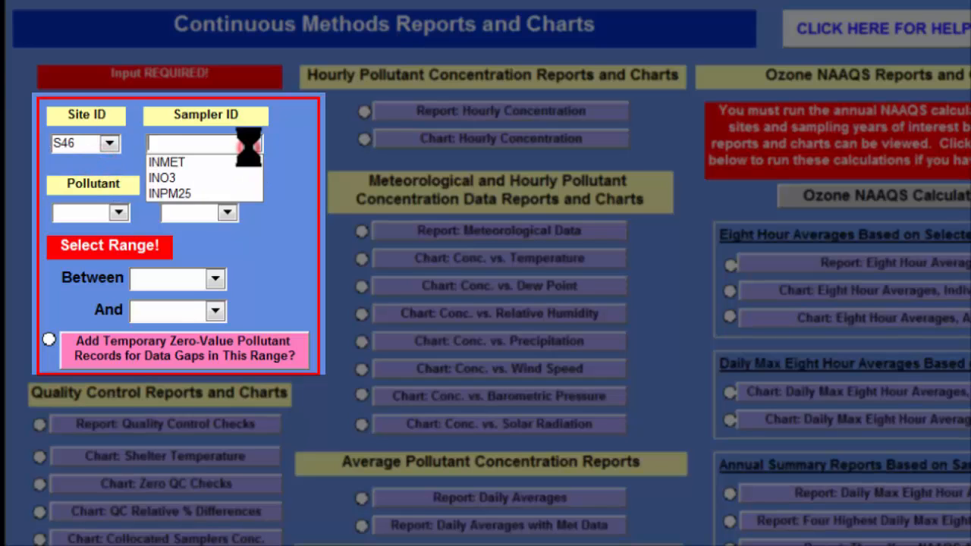
{"action": "left_click", "coordinate": [240, 179]}
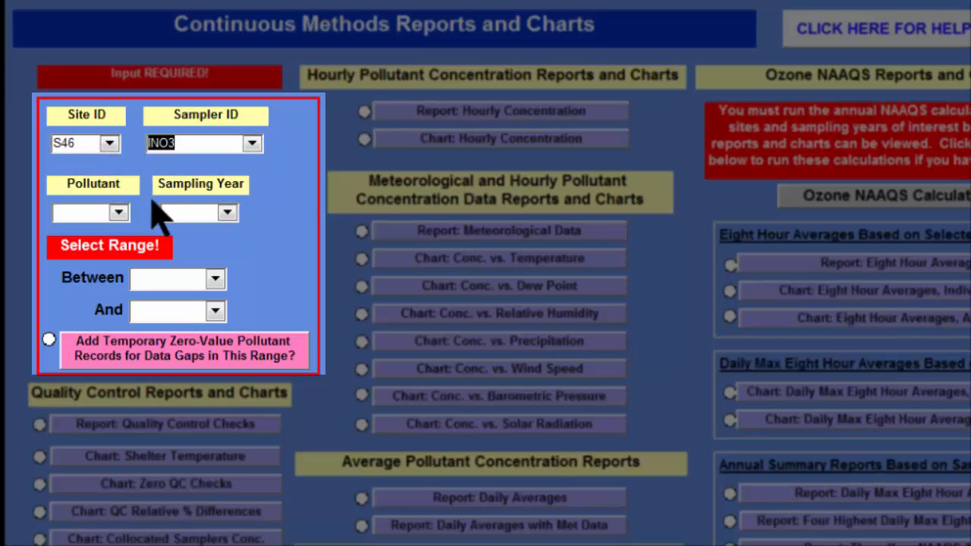
{"action": "left_click", "coordinate": [119, 212]}
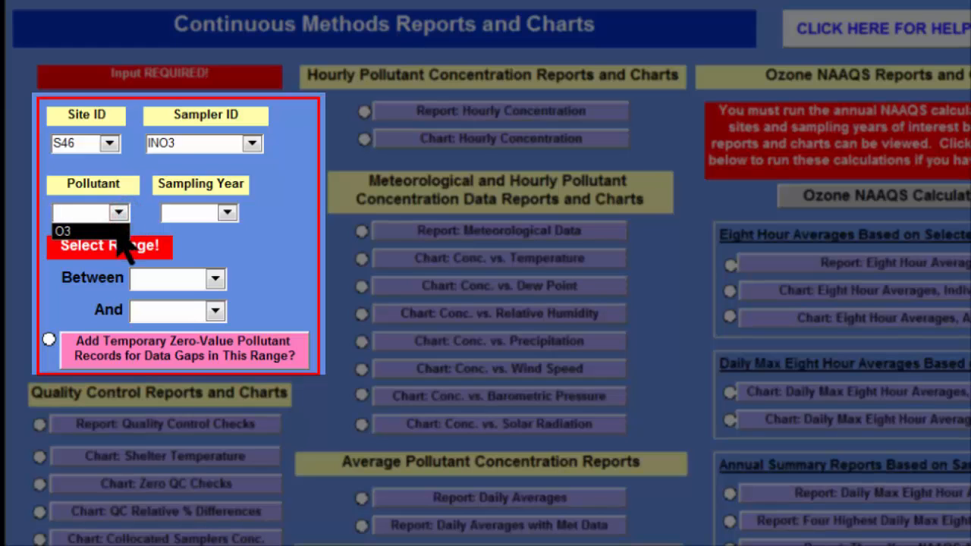
{"action": "left_click", "coordinate": [92, 231]}
{"action": "left_click", "coordinate": [228, 212]}
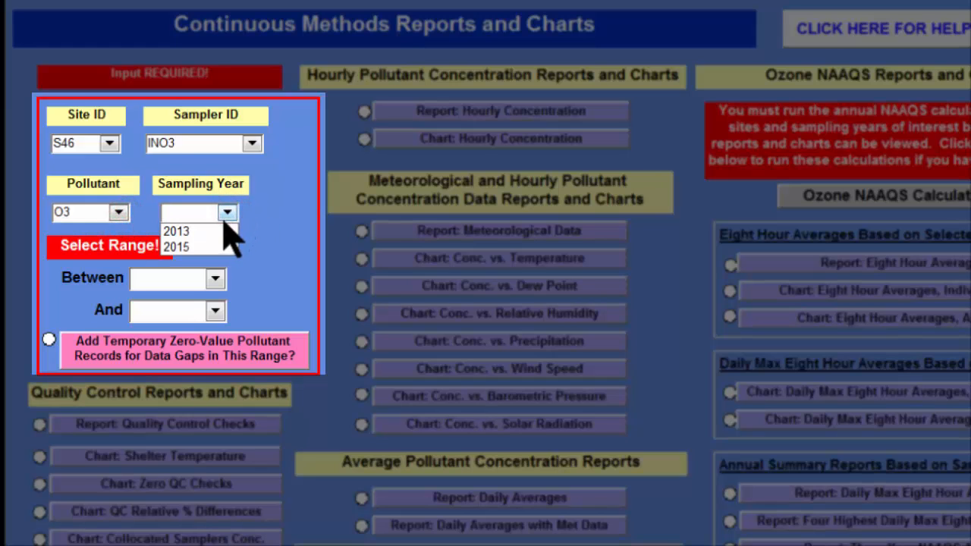
{"action": "left_click", "coordinate": [225, 236]}
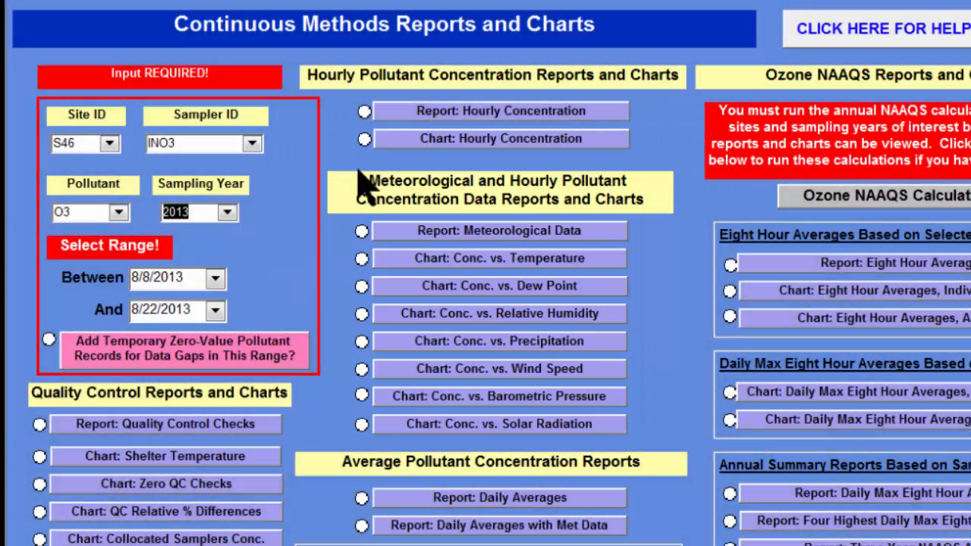
View the hourly concentration chart for the selected range and close its preview.
{"action": "left_click", "coordinate": [396, 141]}
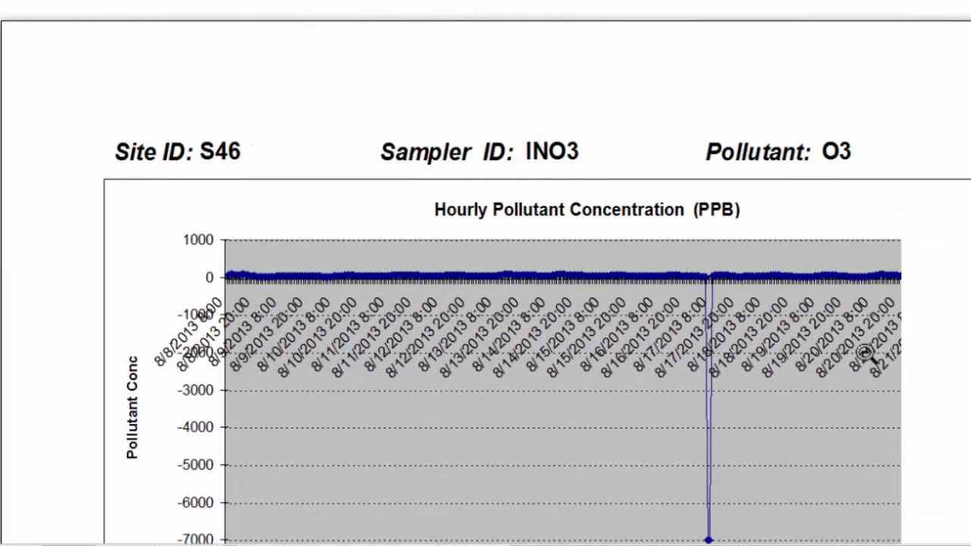
{"action": "scroll", "coordinate": [486, 304], "scroll_direction": "down", "scroll_amount": 1}
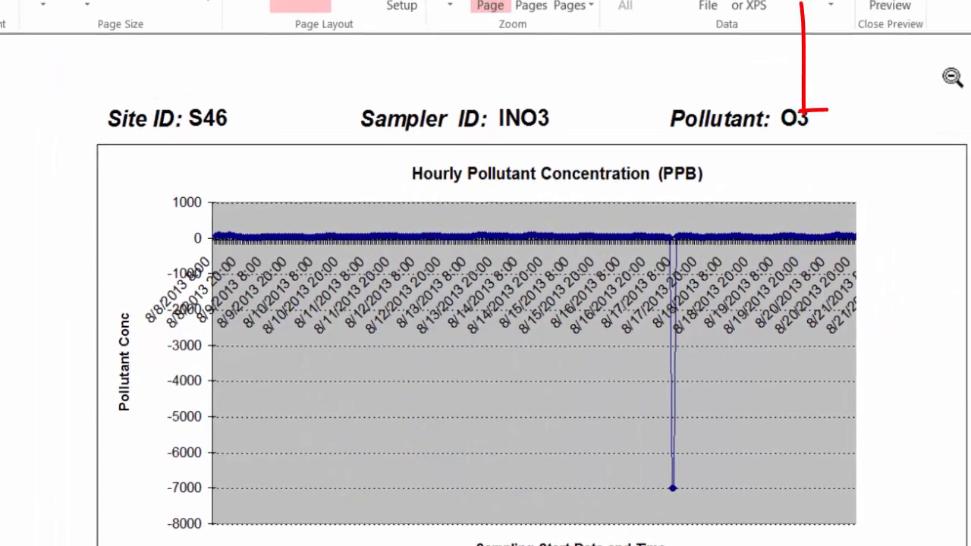
{"action": "left_click", "coordinate": [842, 47]}
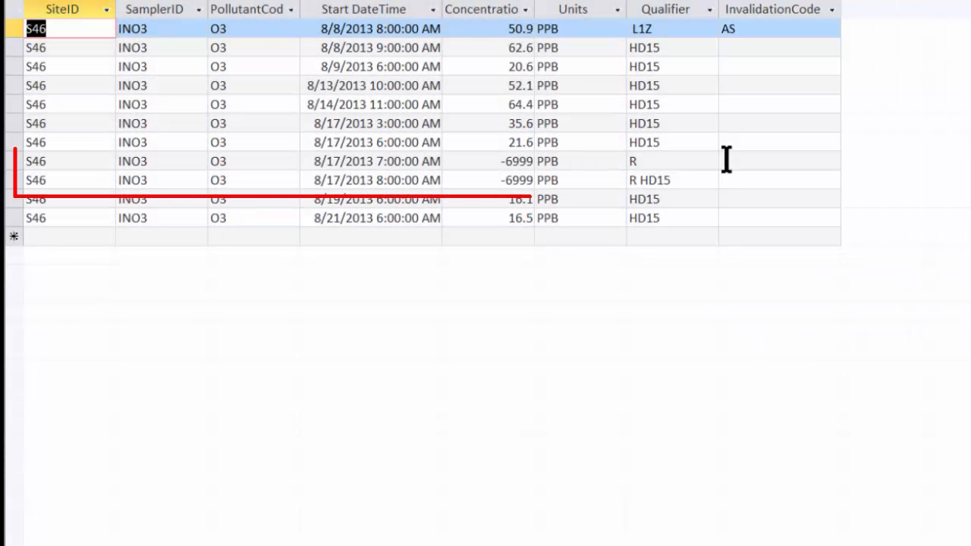
Set the invalidation code to AN (Machine Malfunction) for the 8/17/2013 7:00 AM and 8:00 AM records.
{"action": "left_click", "coordinate": [727, 161]}
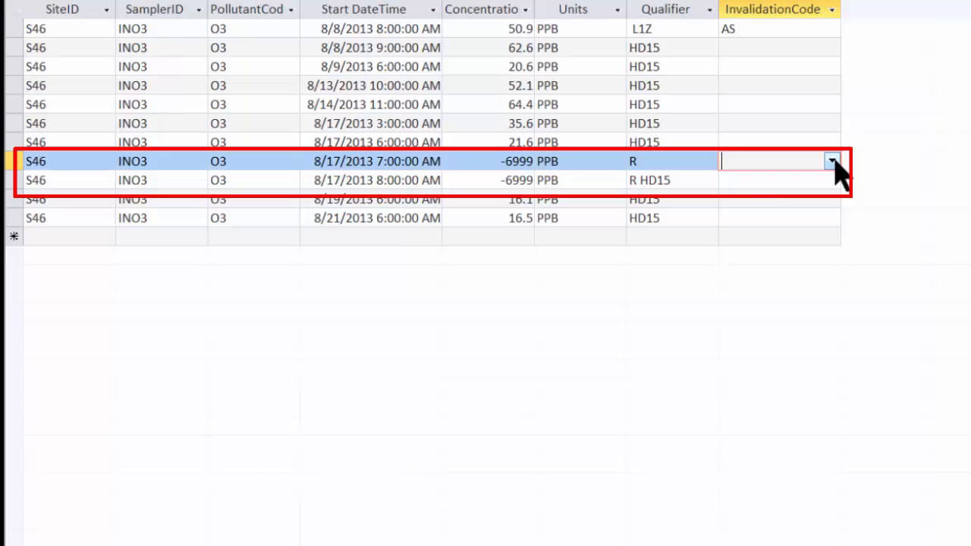
{"action": "left_click", "coordinate": [834, 160]}
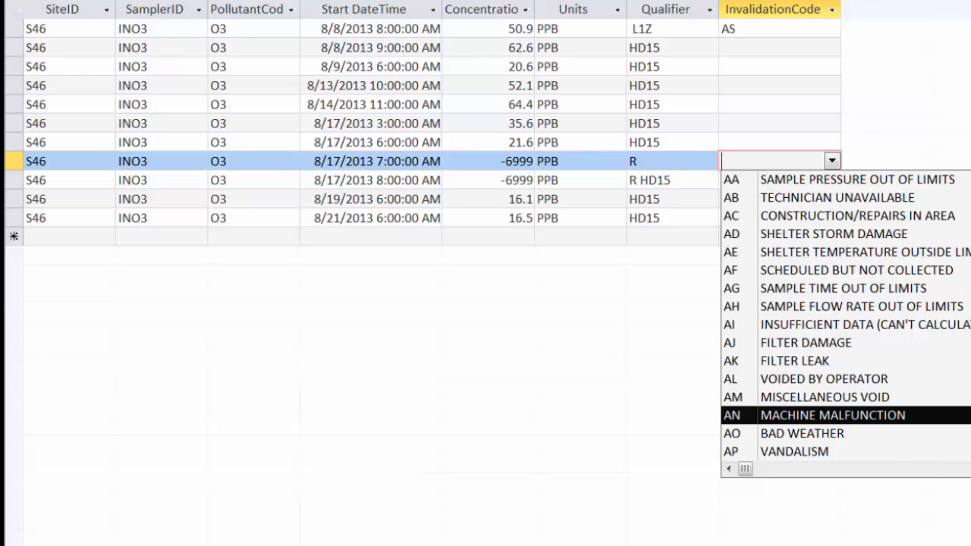
{"action": "left_click", "coordinate": [833, 415]}
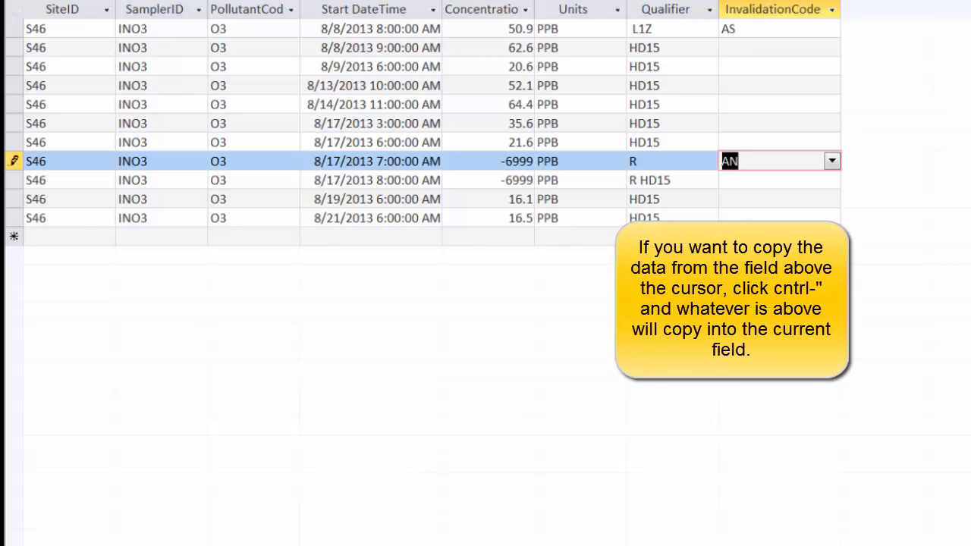
{"action": "key", "text": "Down"}
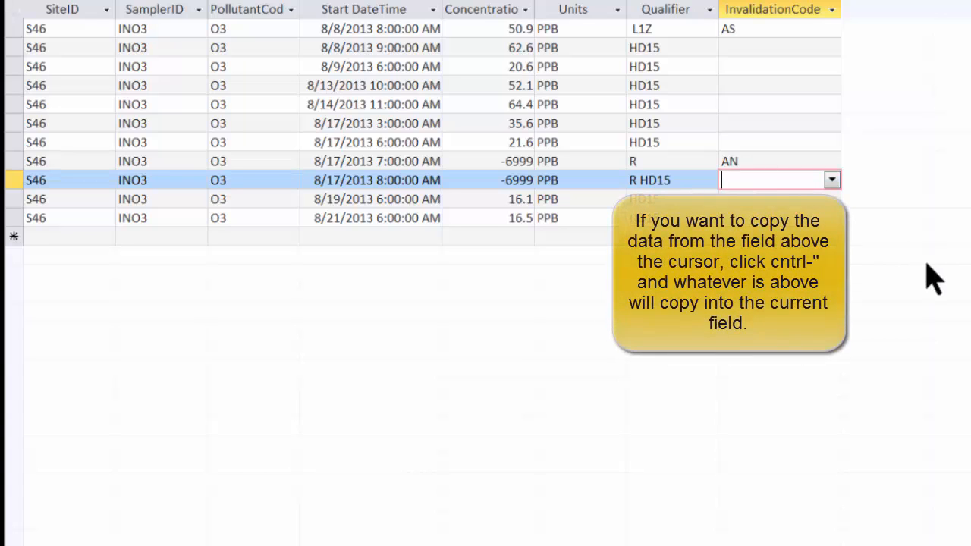
{"action": "key", "text": "ctrl+apostrophe"}
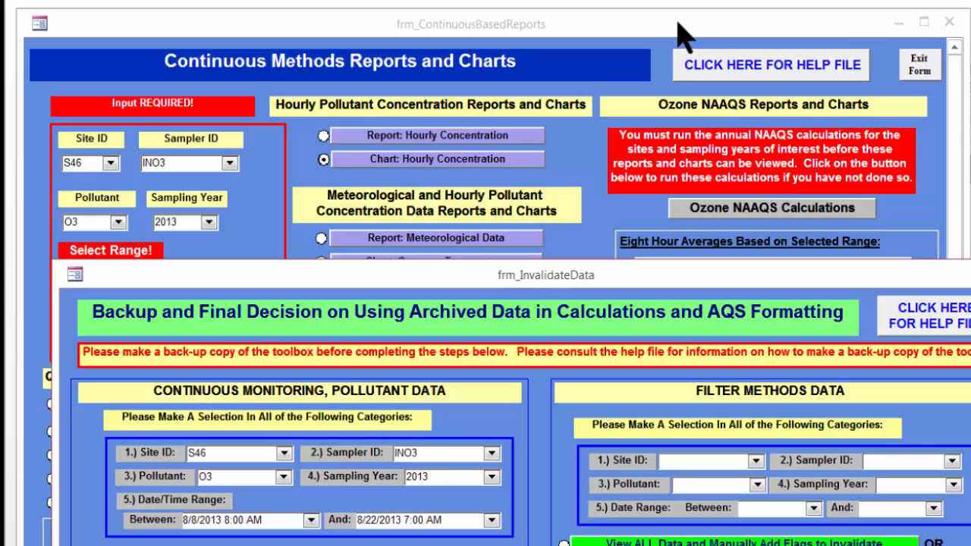
View the hourly concentration chart again from the maximized reports form, checking the effect of the invalidations, and close its preview.
{"action": "left_click", "coordinate": [678, 34]}
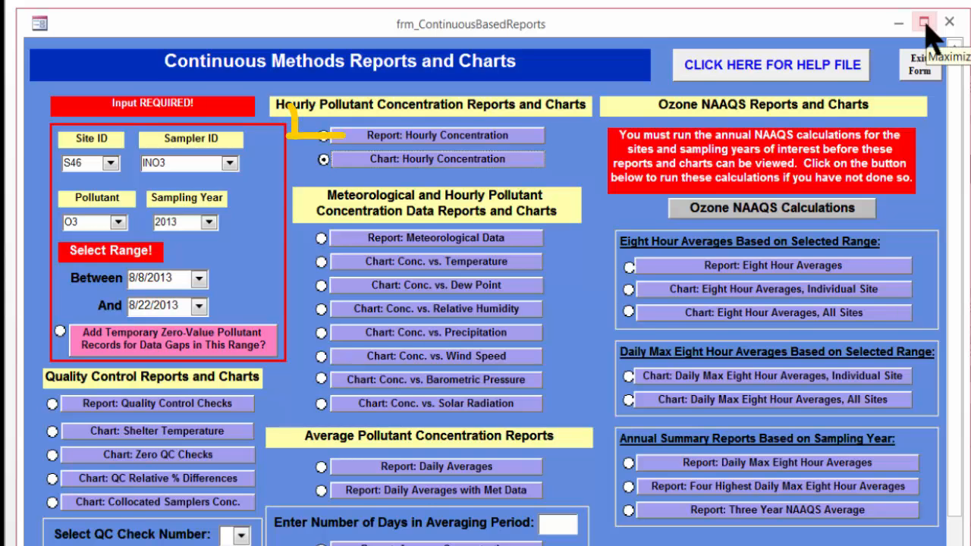
{"action": "left_click", "coordinate": [925, 23]}
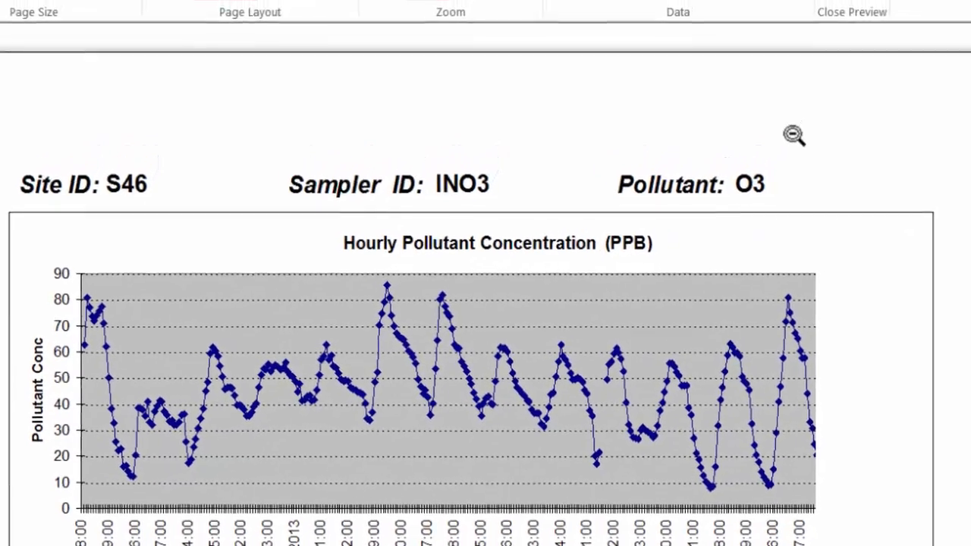
{"action": "left_click", "coordinate": [835, 19]}
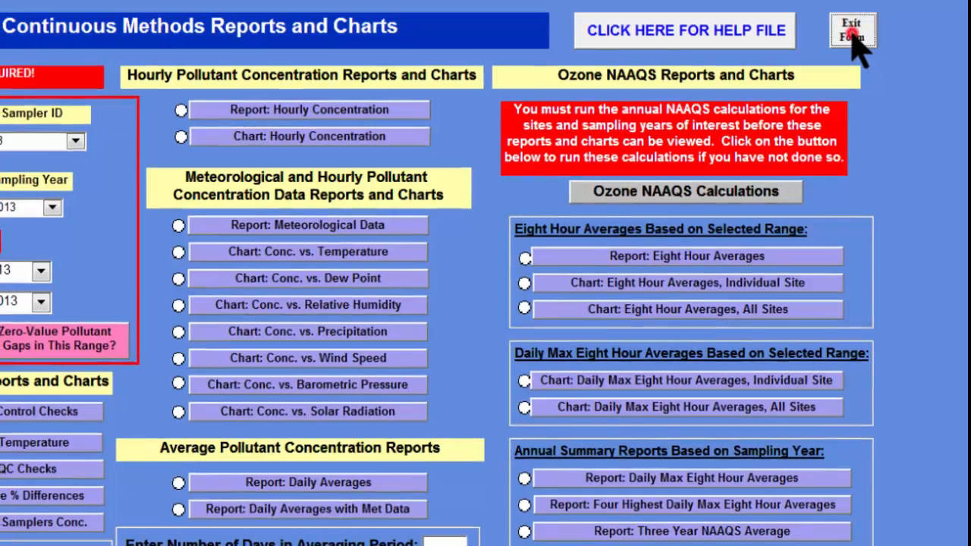
Exit the reports form and view only the qualified pollutant data for site S46 again.
{"action": "left_click", "coordinate": [854, 37]}
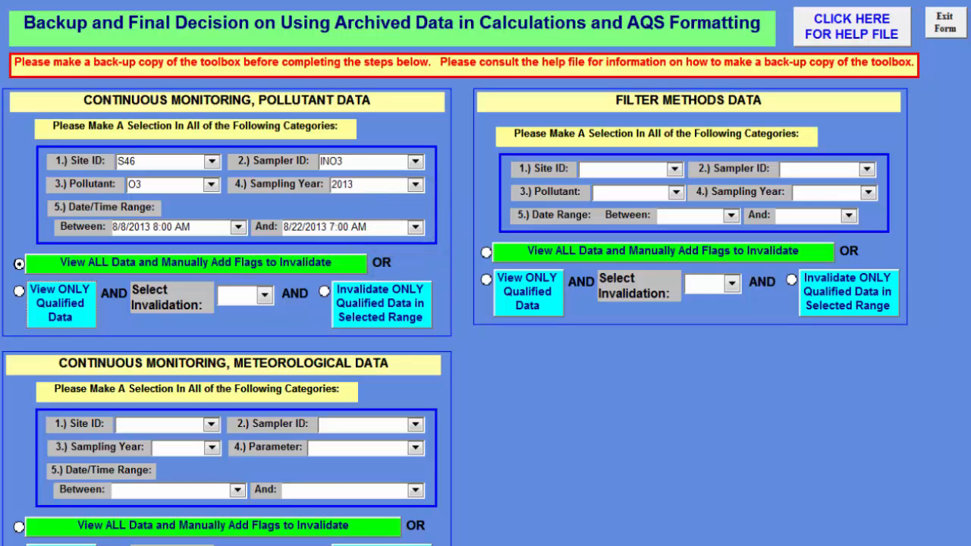
{"action": "left_click", "coordinate": [74, 304]}
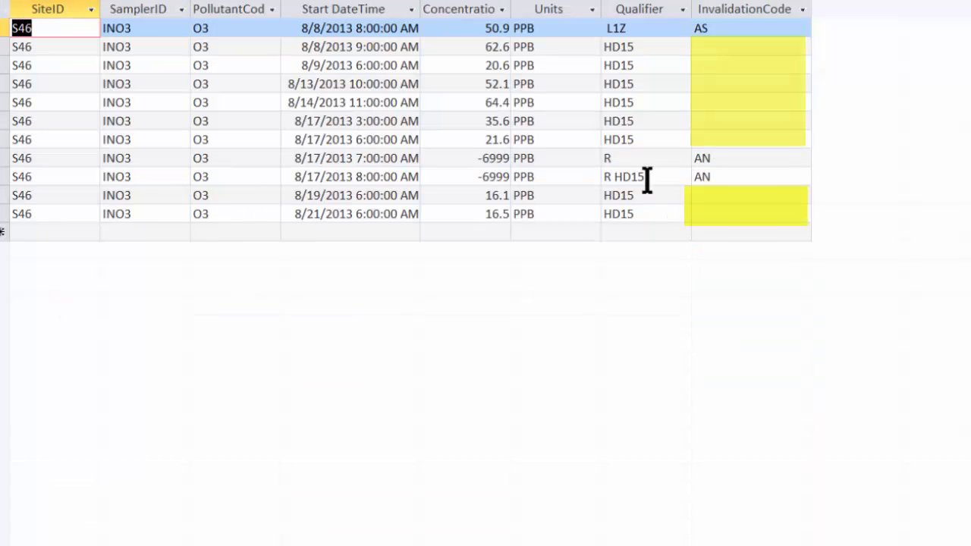